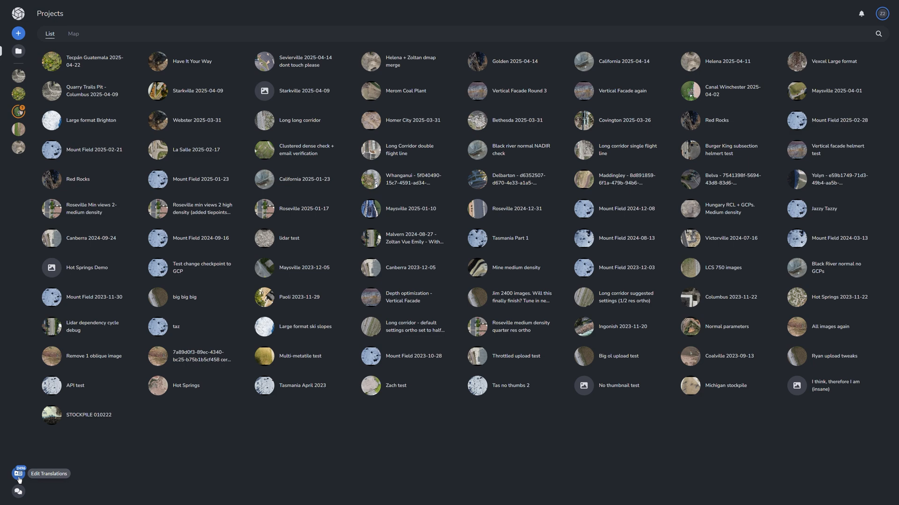
- Open the translation editor and start a new update for dansk (Danmark), da-DK
{"action": "left_click", "coordinate": [19, 474]}
{"action": "left_click", "coordinate": [852, 42]}
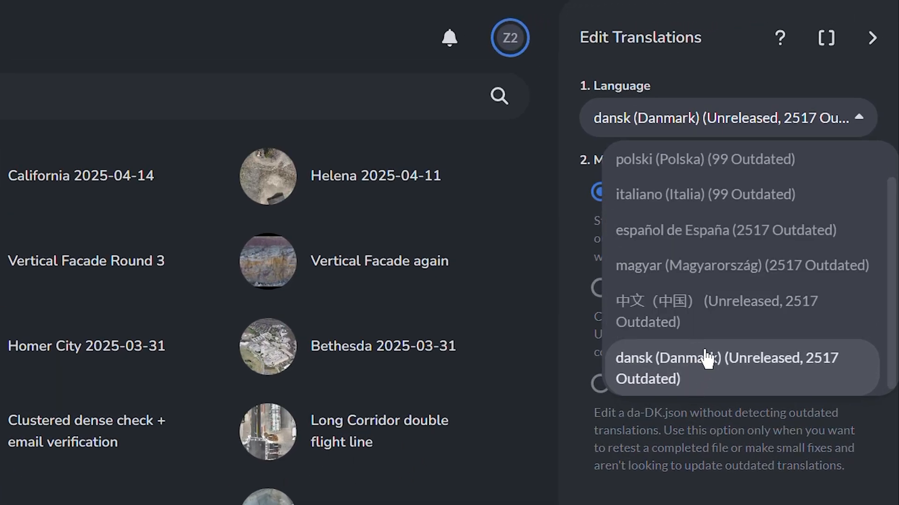
{"action": "left_click", "coordinate": [707, 123]}
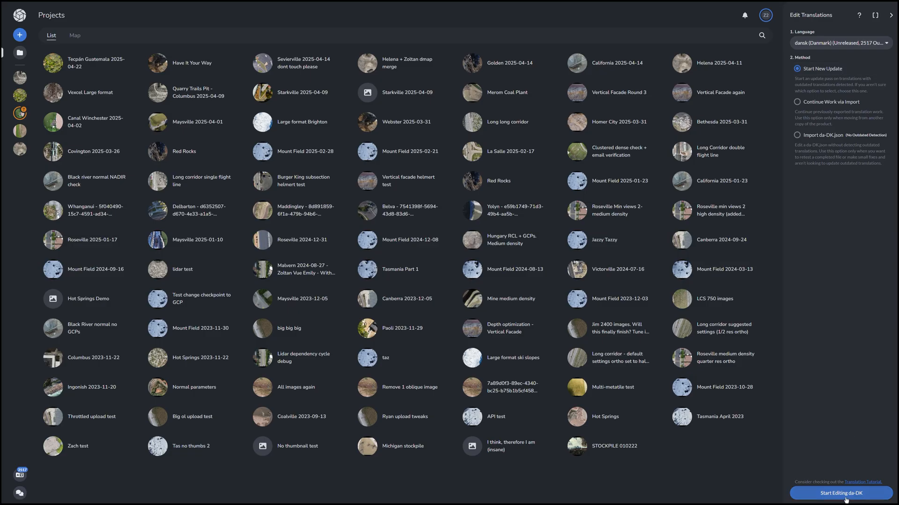
{"action": "left_click", "coordinate": [847, 497]}
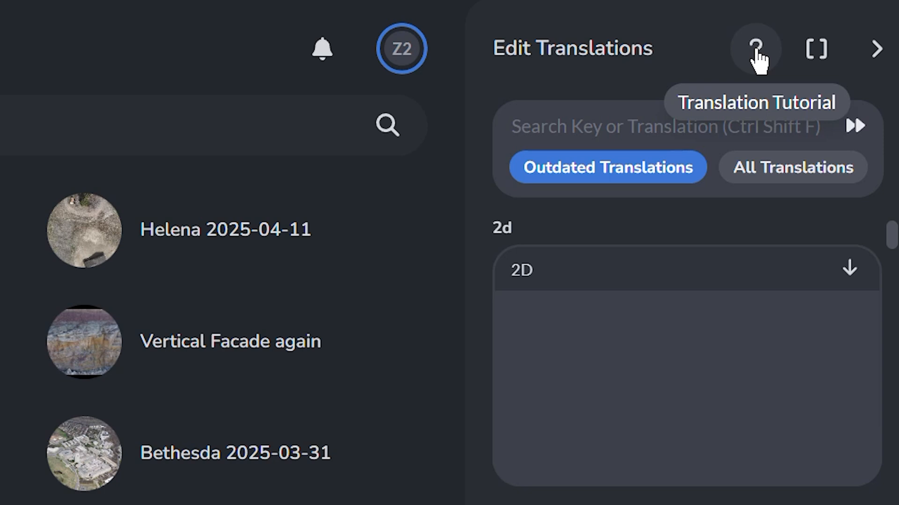
{"action": "left_click", "coordinate": [757, 53]}
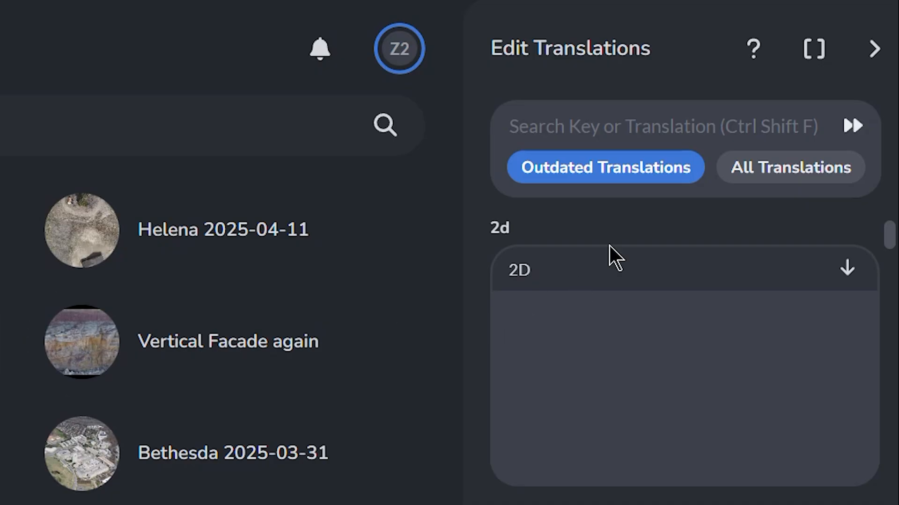
{"action": "left_click", "coordinate": [815, 65]}
{"action": "left_click", "coordinate": [815, 61]}
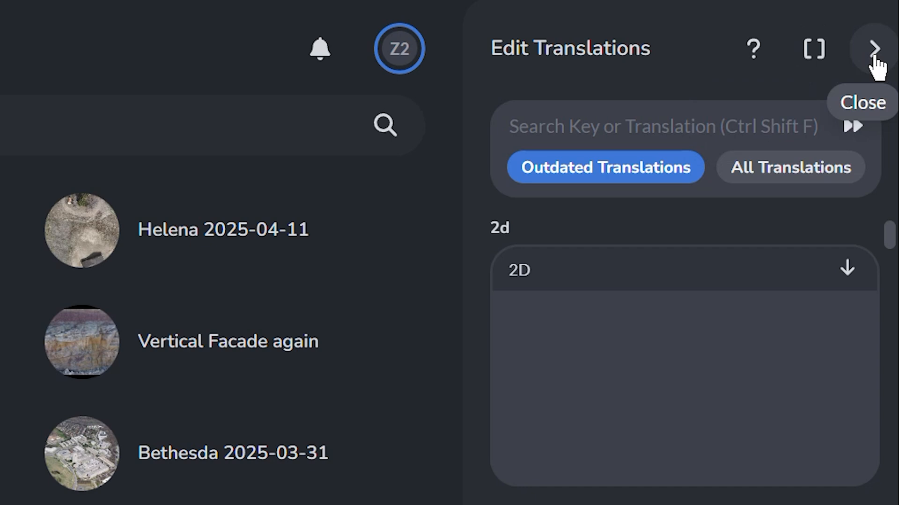
{"action": "left_click", "coordinate": [532, 127]}
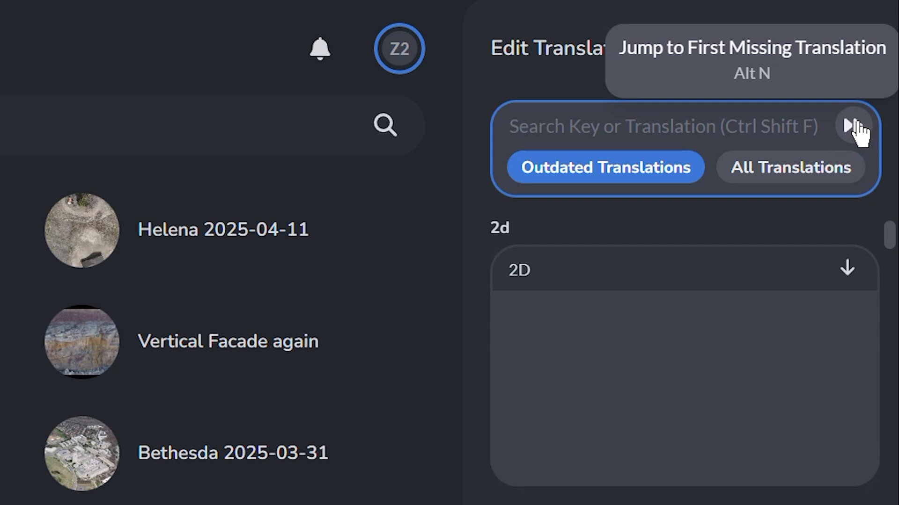
- Fill the 2d entry with its en-US text, "2D"
{"action": "left_click", "coordinate": [610, 328]}
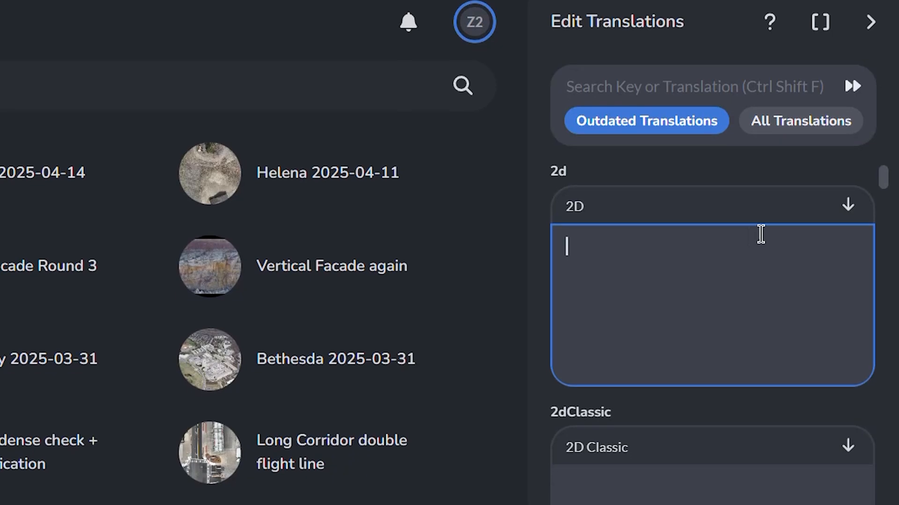
{"action": "left_click", "coordinate": [847, 270]}
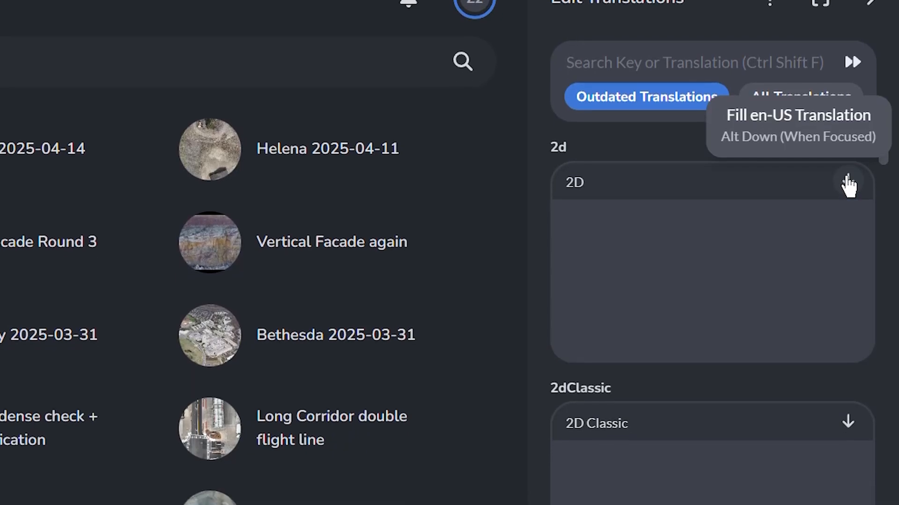
{"action": "left_click", "coordinate": [848, 183]}
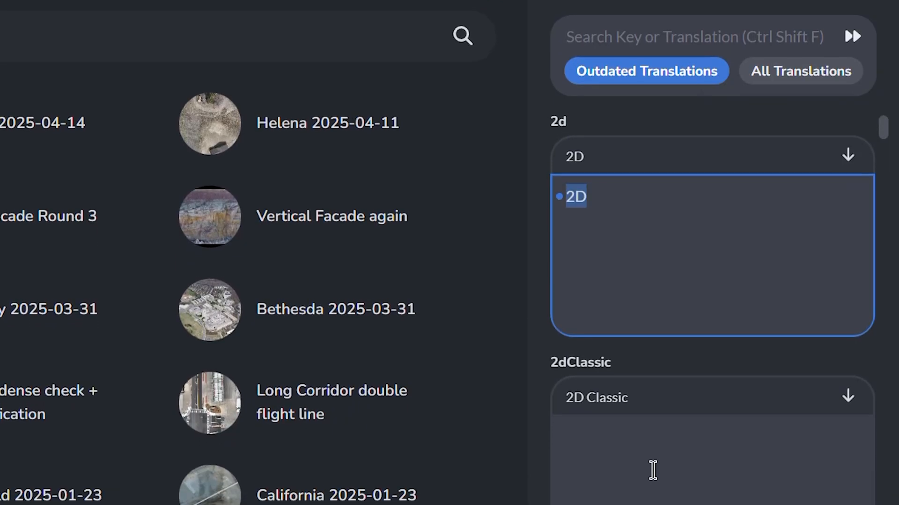
- Translate the 2dClassic entry as "2D Klassisk"
{"action": "left_click", "coordinate": [652, 447]}
{"action": "type", "text": "2D K"}
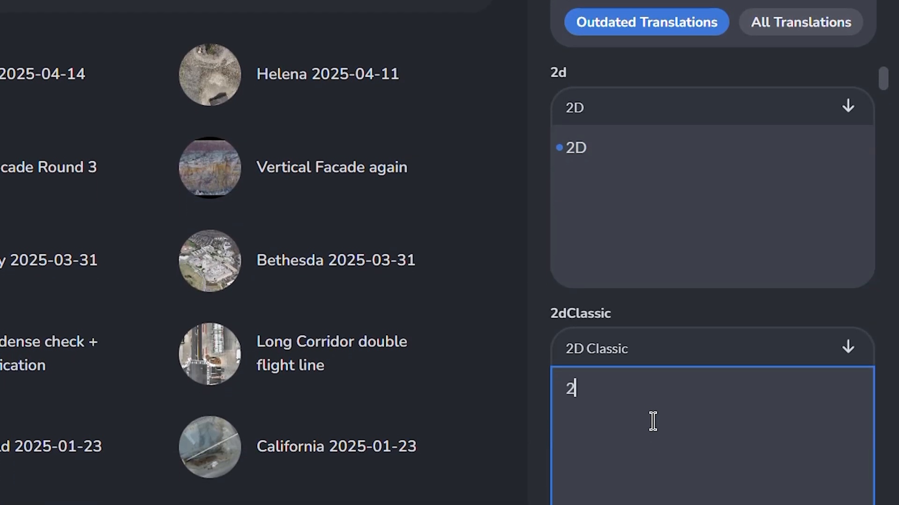
{"action": "type", "text": "lassisk"}
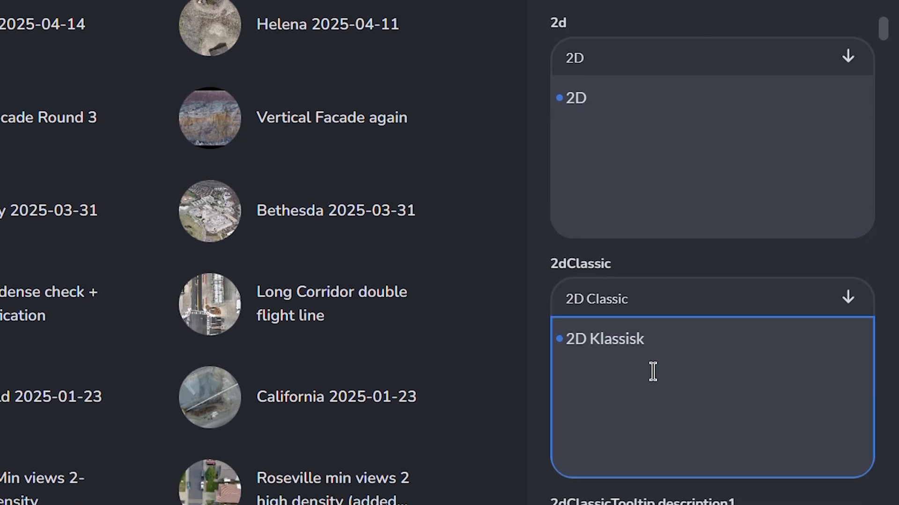
- Translate the 2dClassicTooltip.description1 entry as "Vis scenen i 2D oven på ortofotet eller den digitale højdemodel."
{"action": "key", "text": "Tab"}
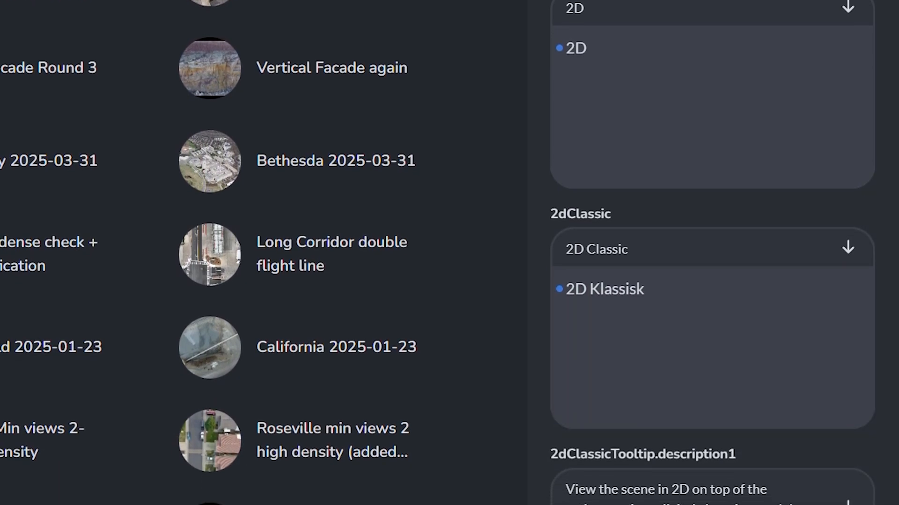
{"action": "type", "text": "Vis scene"}
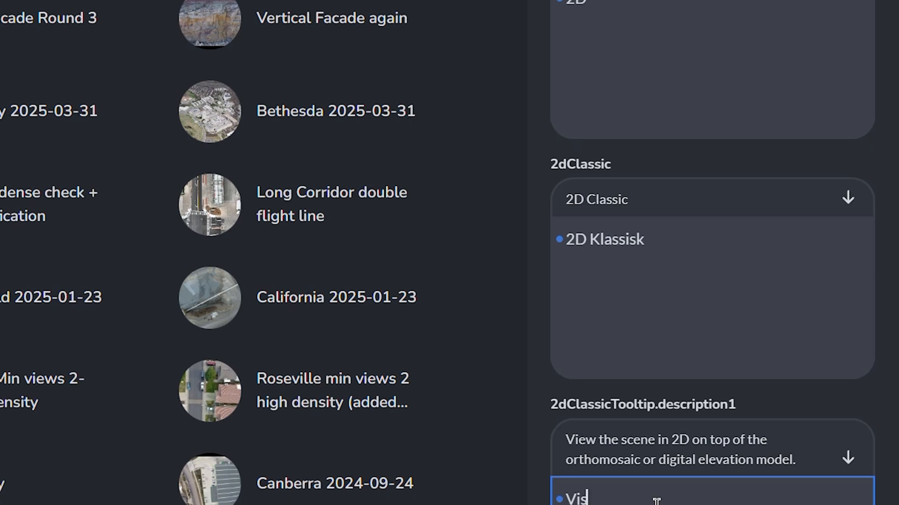
{"action": "type", "text": "n i 2D oven "}
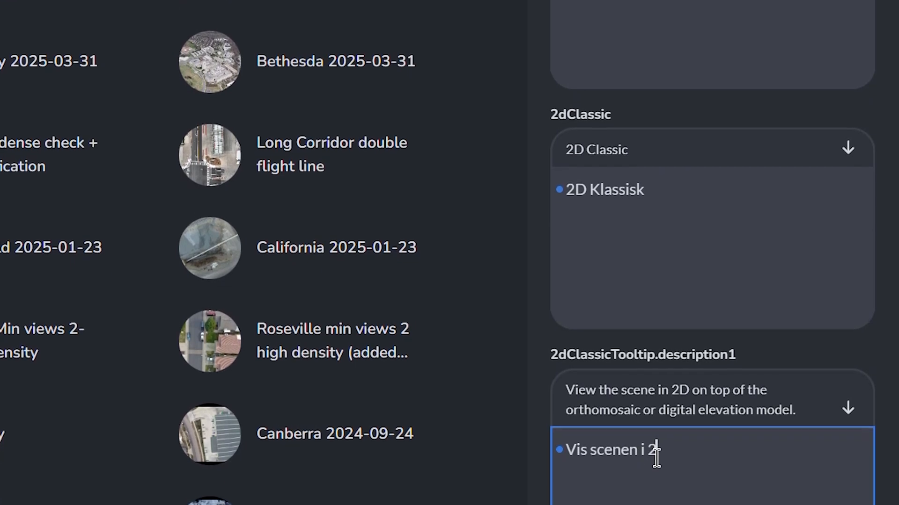
{"action": "type", "text": "på ortofot"}
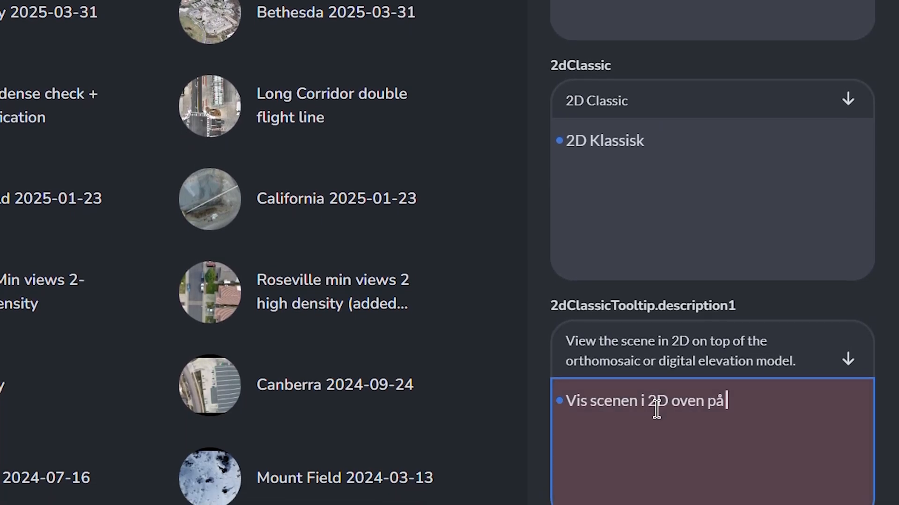
{"action": "type", "text": "et eller den dig"}
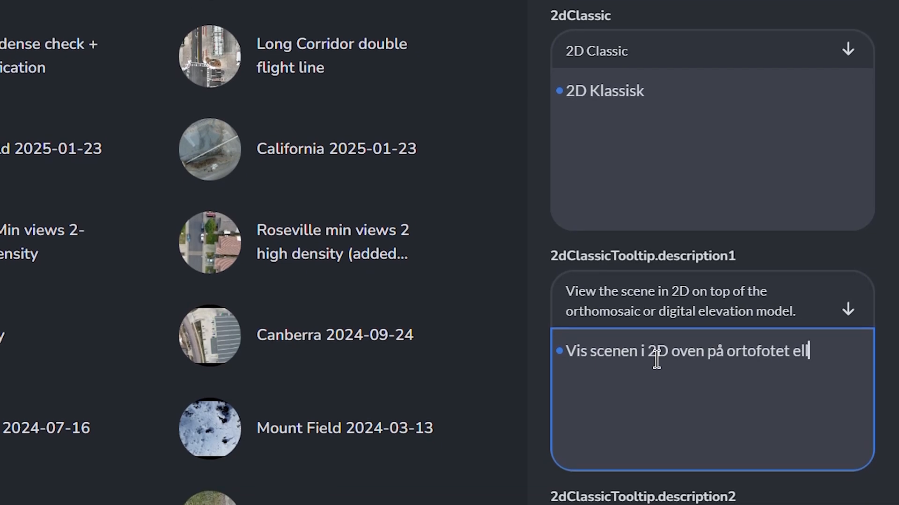
{"action": "type", "text": "itale højd"}
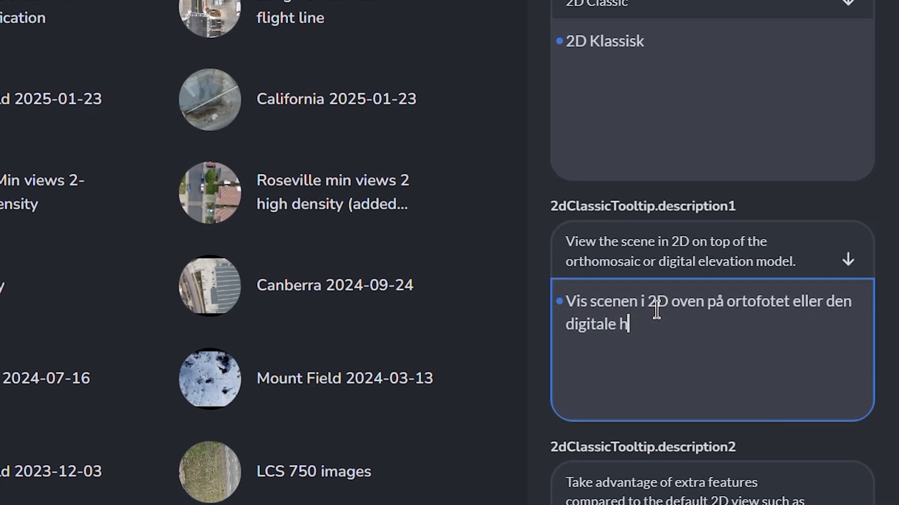
{"action": "type", "text": "em"}
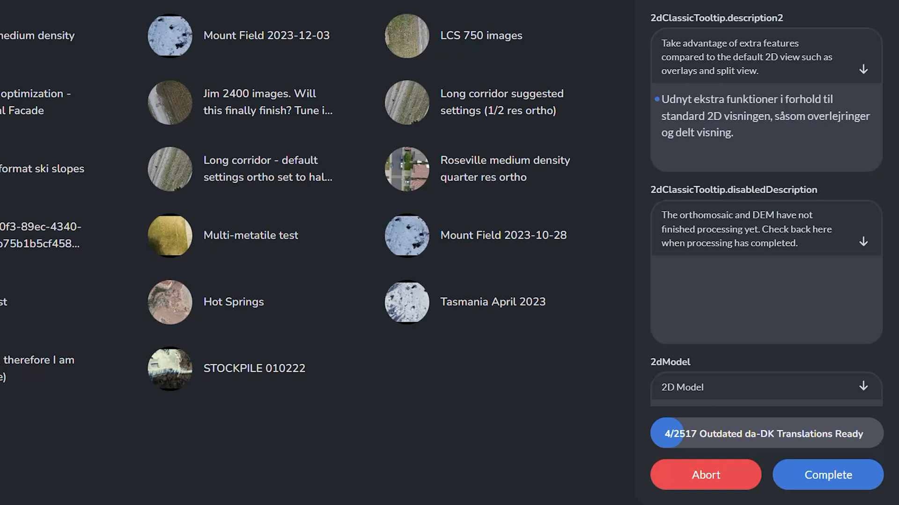
- Complete the da-DK translations by exporting the work to continue elsewhere, choosing Downloads as the destination for da-DK-workspace.json
{"action": "left_click", "coordinate": [848, 478]}
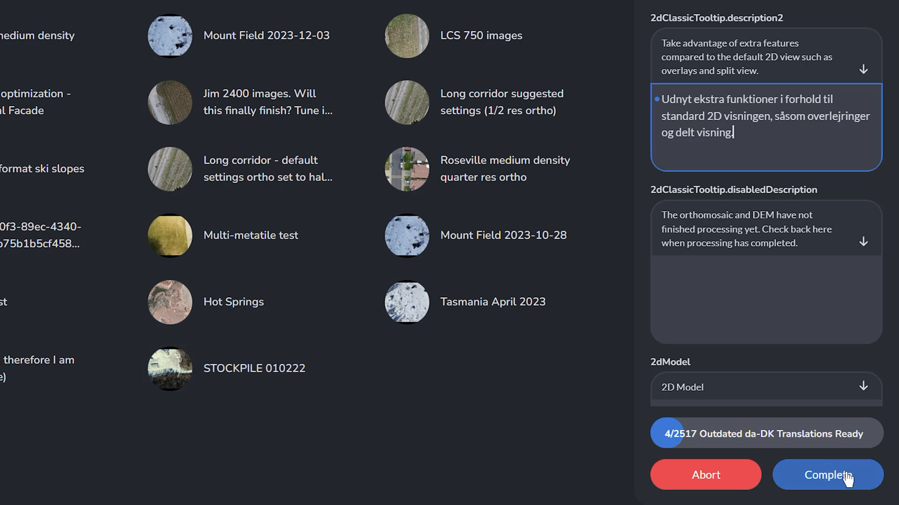
{"action": "left_click", "coordinate": [848, 478]}
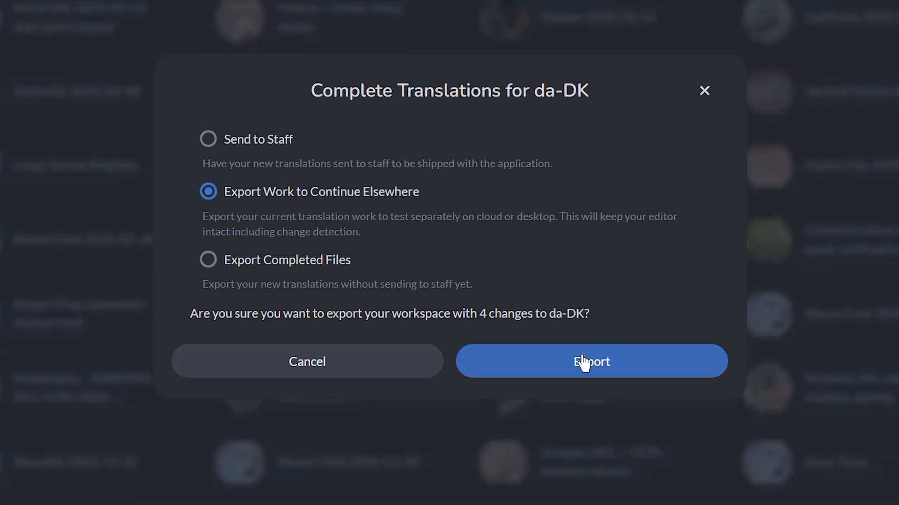
{"action": "left_click", "coordinate": [607, 414]}
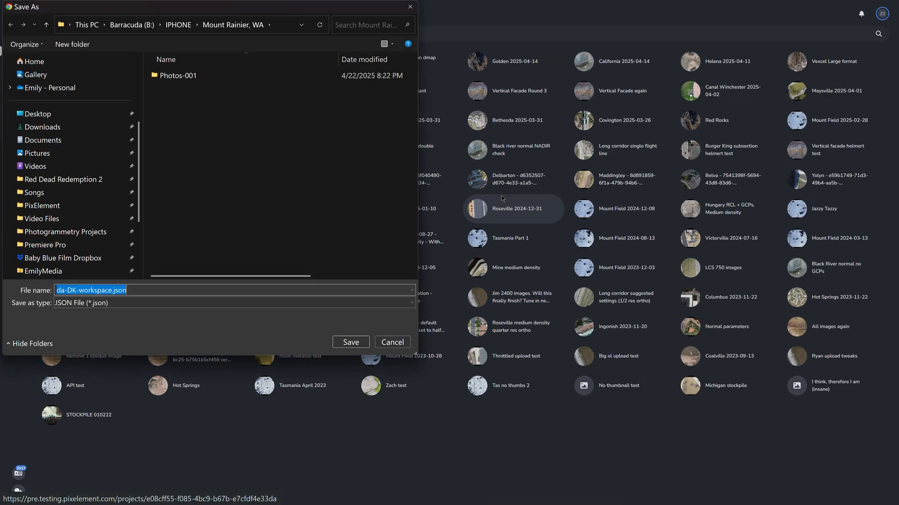
{"action": "scroll", "coordinate": [70, 93], "scroll_direction": "up", "scroll_amount": 4}
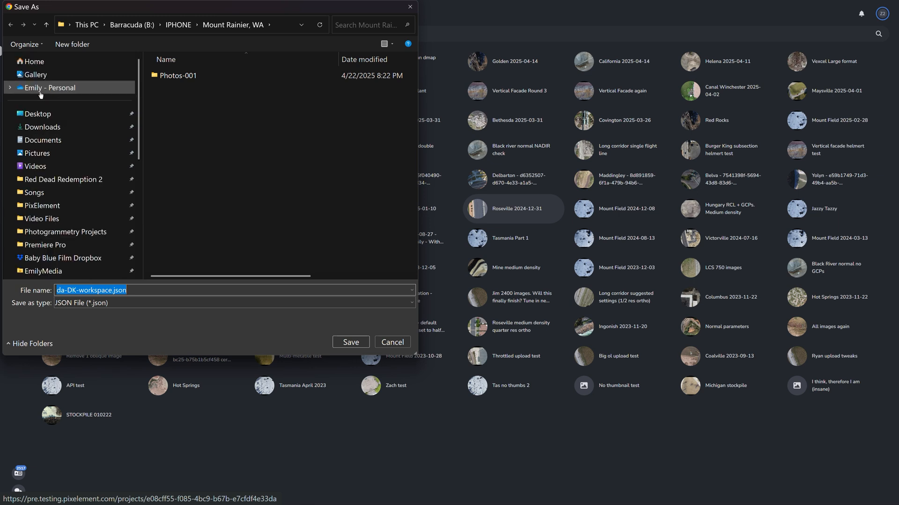
{"action": "left_click", "coordinate": [42, 127]}
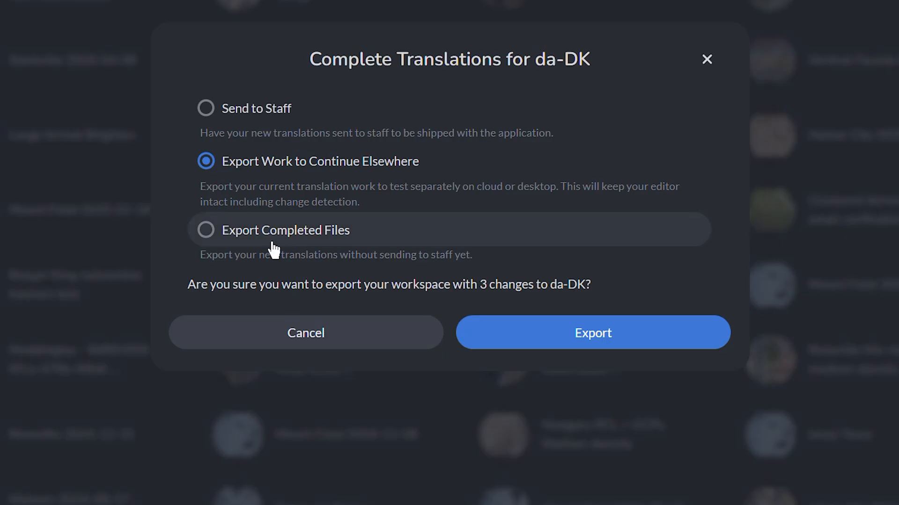
- Export the completed da-DK files, saving da-DK.json and da-DK-en-US-reference.json in Downloads
{"action": "left_click", "coordinate": [274, 236]}
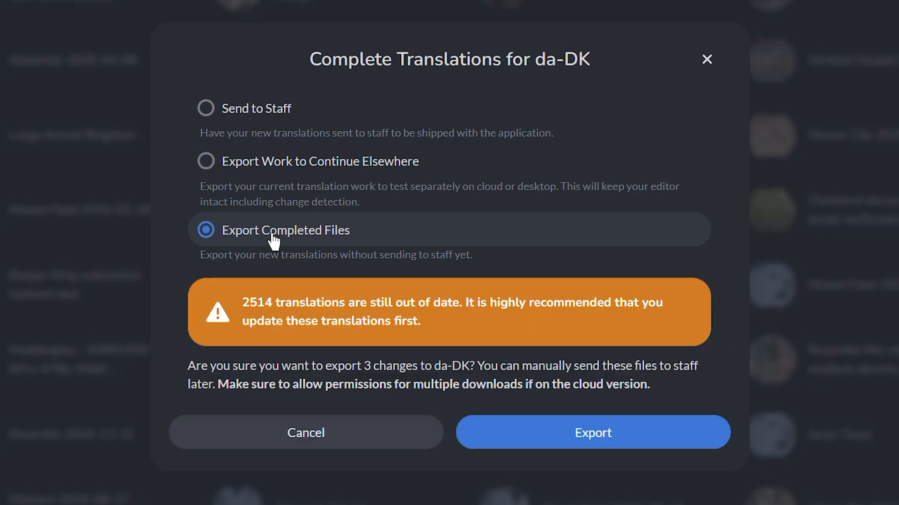
{"action": "left_click", "coordinate": [594, 434]}
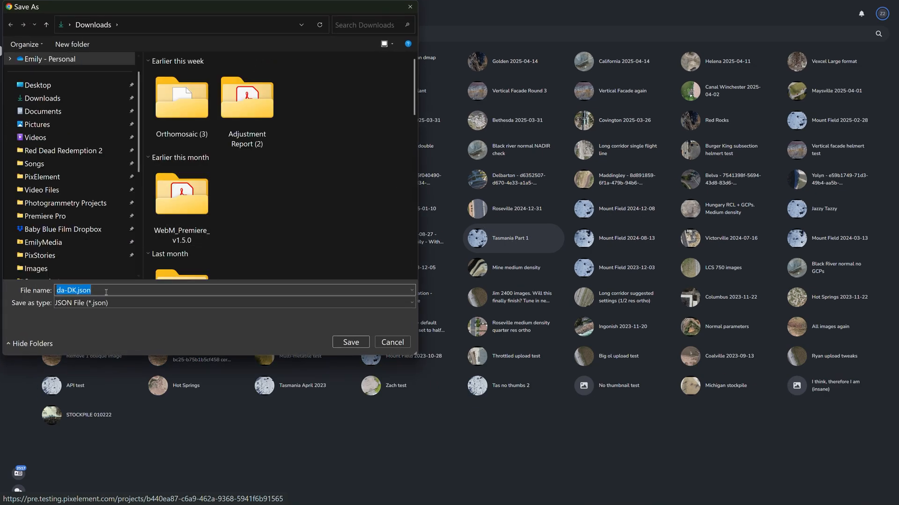
{"action": "left_click", "coordinate": [351, 342]}
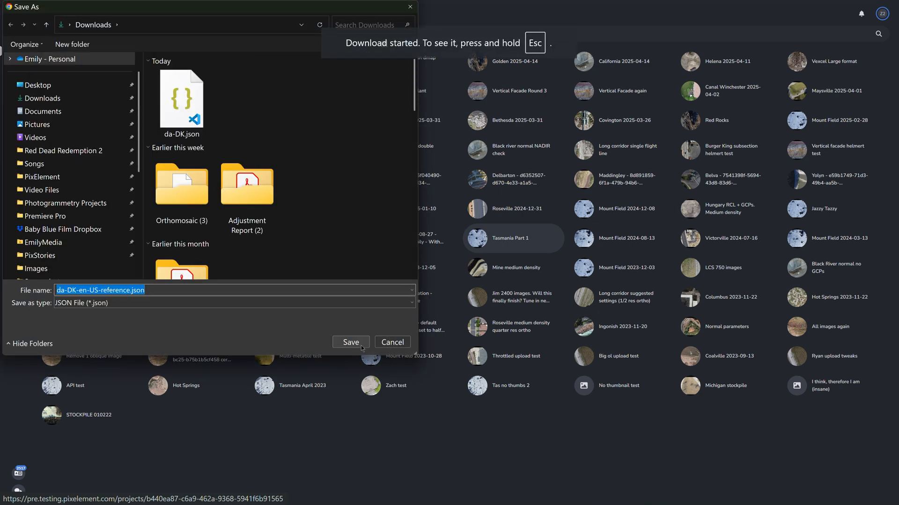
{"action": "left_click", "coordinate": [361, 347]}
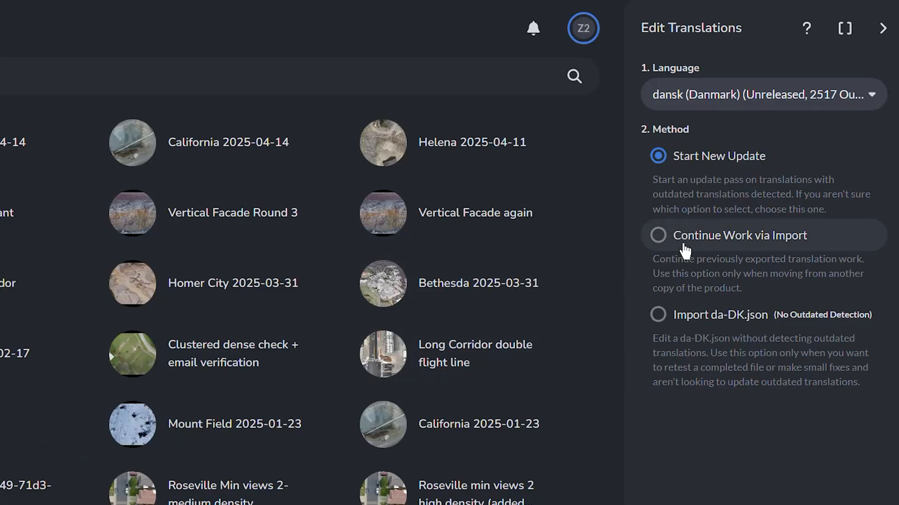
- Continue the da-DK work by importing da-DK-workspace.json and look through the imported Danish entries
{"action": "left_click", "coordinate": [685, 250]}
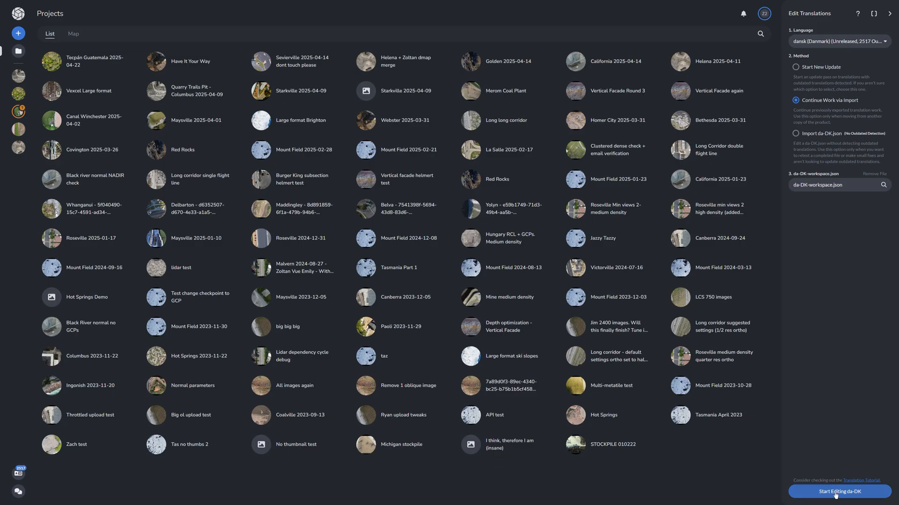
{"action": "left_click", "coordinate": [836, 494]}
{"action": "scroll", "coordinate": [843, 215], "scroll_direction": "down", "scroll_amount": 3}
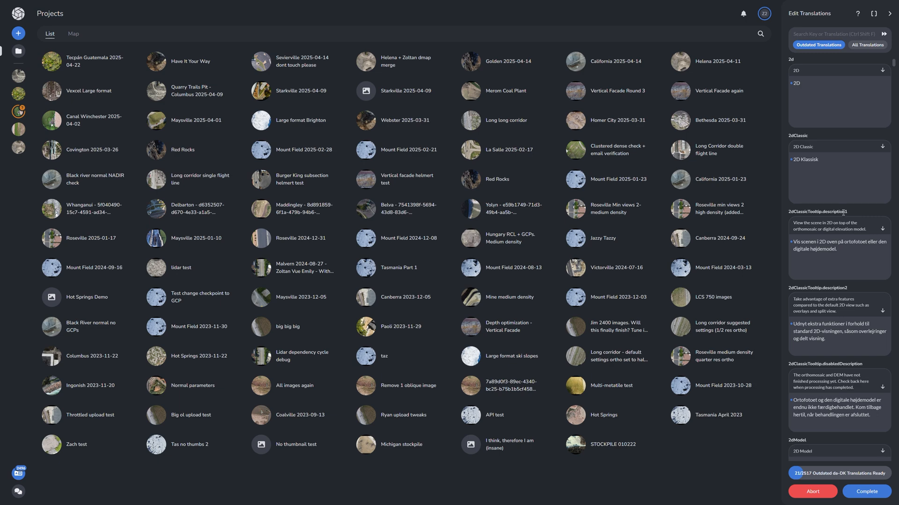
{"action": "scroll", "coordinate": [843, 213], "scroll_direction": "down", "scroll_amount": 7}
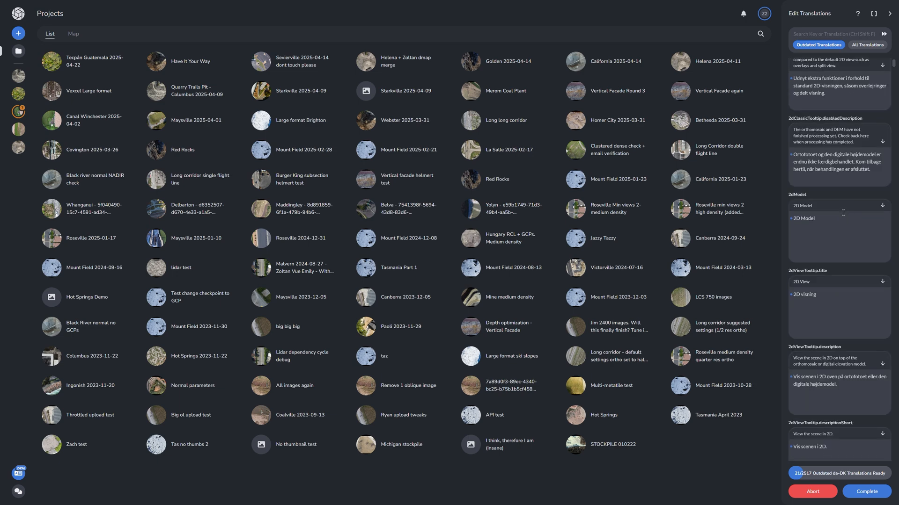
{"action": "scroll", "coordinate": [842, 213], "scroll_direction": "down", "scroll_amount": 7}
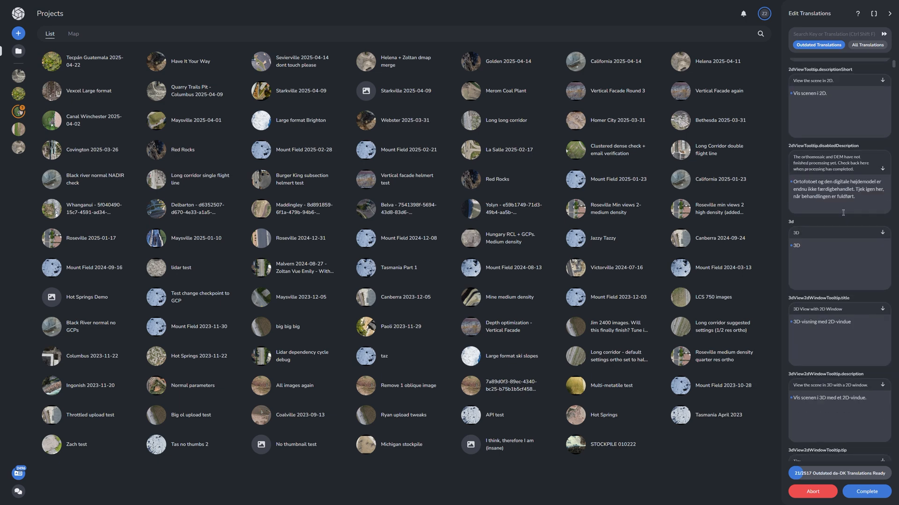
{"action": "scroll", "coordinate": [842, 213], "scroll_direction": "down", "scroll_amount": 7}
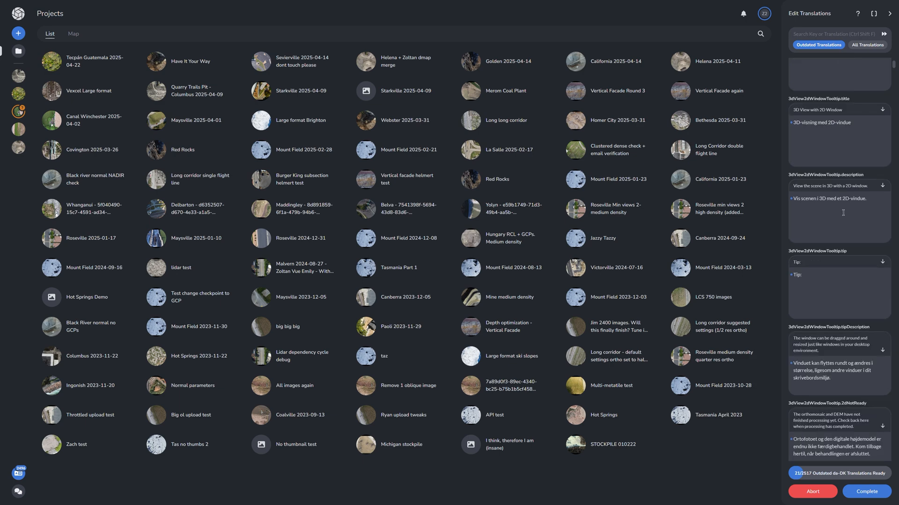
{"action": "scroll", "coordinate": [842, 213], "scroll_direction": "down", "scroll_amount": 3}
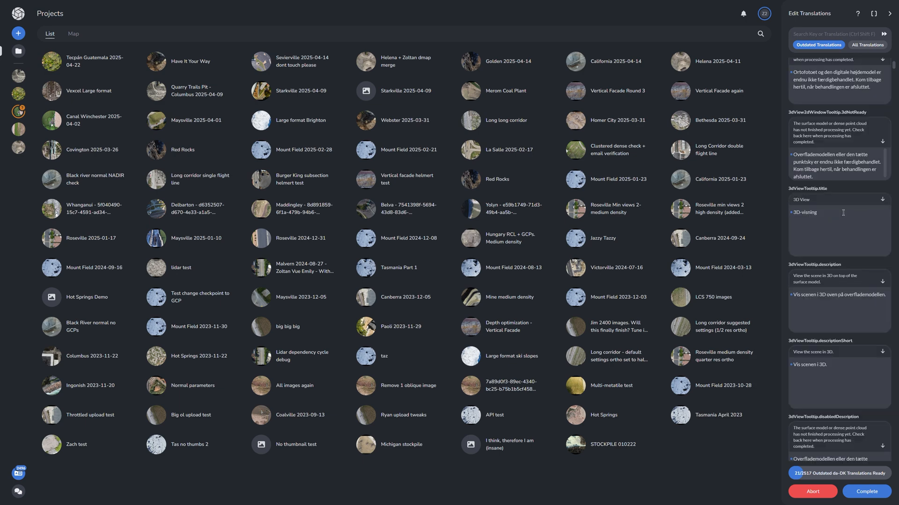
{"action": "scroll", "coordinate": [843, 213], "scroll_direction": "down", "scroll_amount": 6}
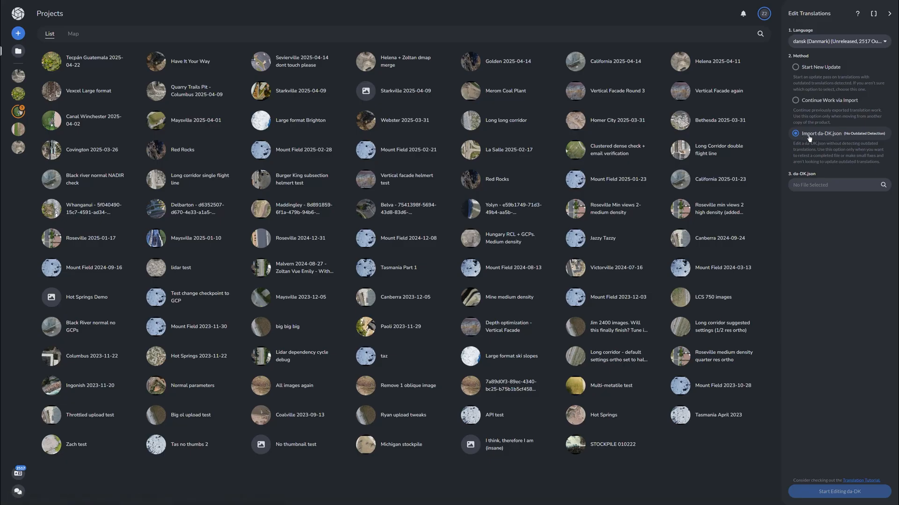
- Choose da-DK.json from Downloads as the file to import without outdated detection
{"action": "left_click", "coordinate": [820, 183]}
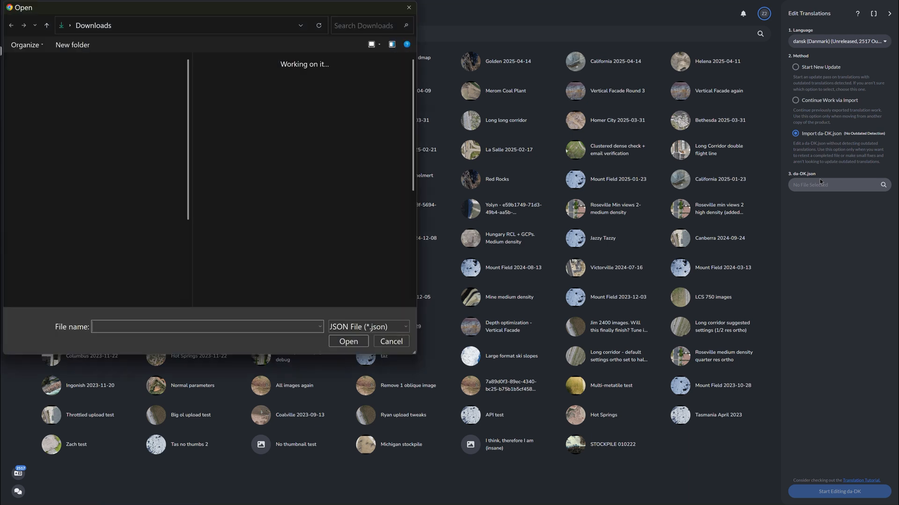
{"action": "left_click", "coordinate": [218, 100]}
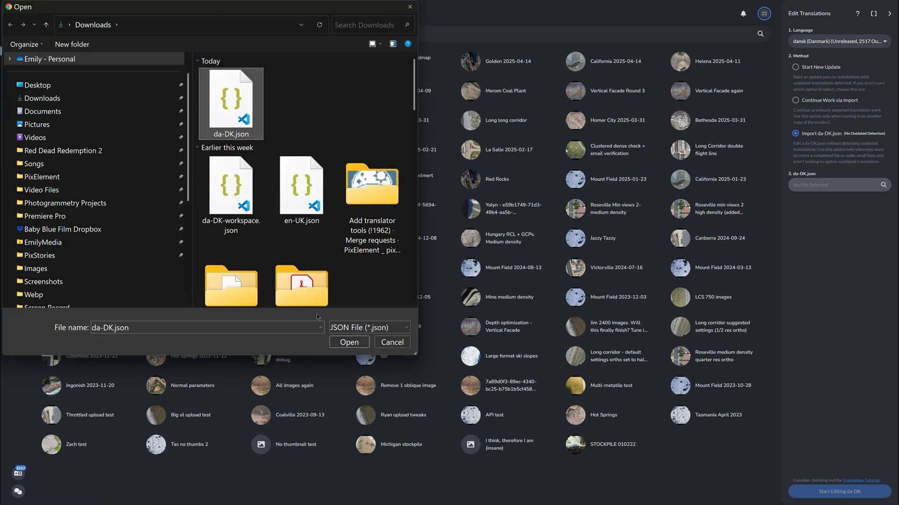
{"action": "left_click", "coordinate": [348, 342]}
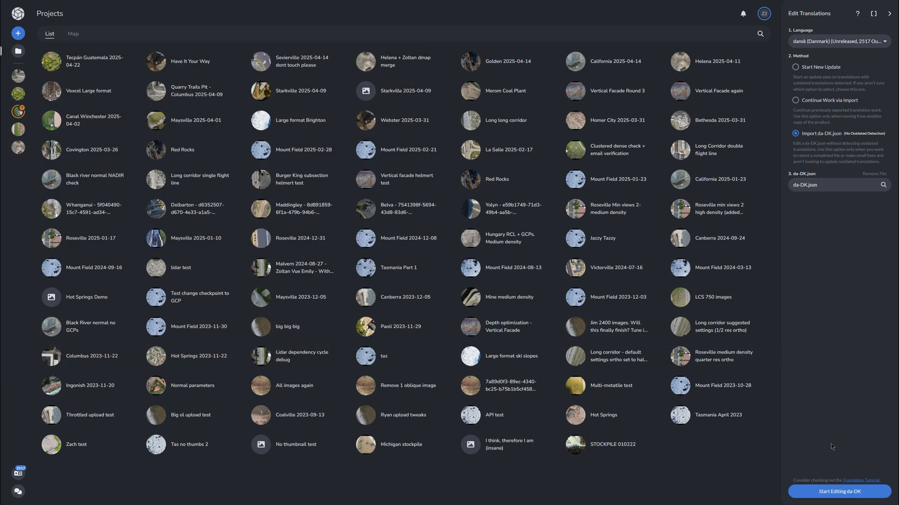